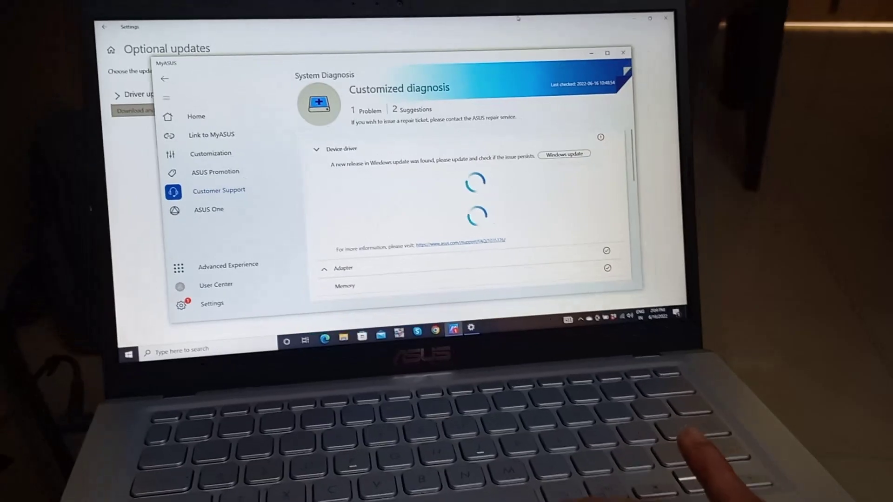
- Close the MyASUS System Diagnosis window
{"action": "left_click", "coordinate": [518, 19]}
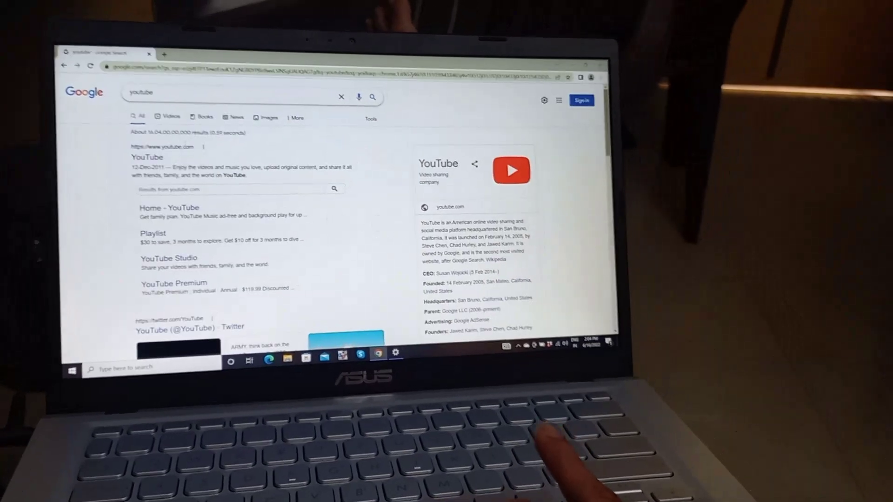
- Go to the YouTube home page from the Google 'youtube' search results
{"action": "left_click", "coordinate": [143, 161]}
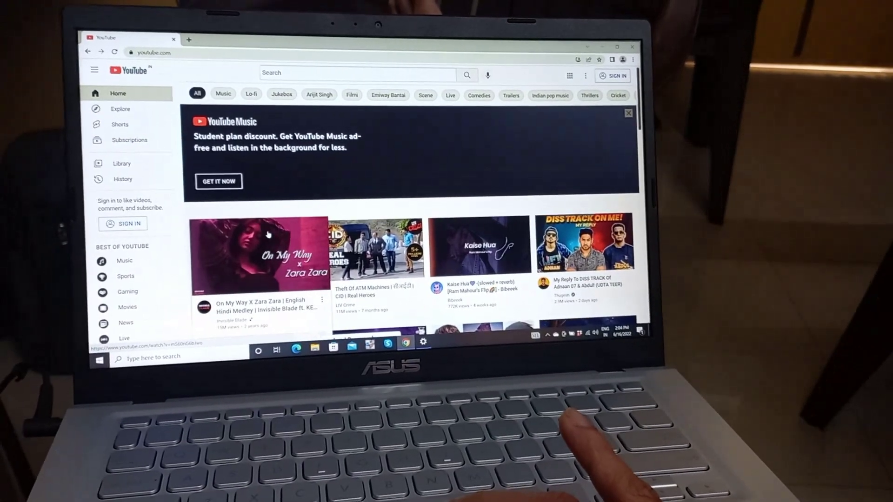
{"action": "mouse_move", "coordinate": [438, 238]}
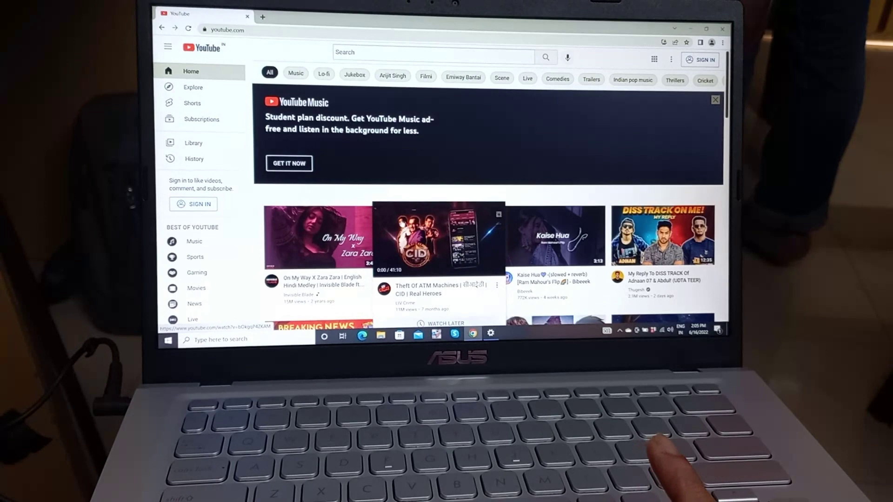
- Play the CID 'Theft Of ATM Machines' video from the YouTube home feed
{"action": "left_click", "coordinate": [413, 230]}
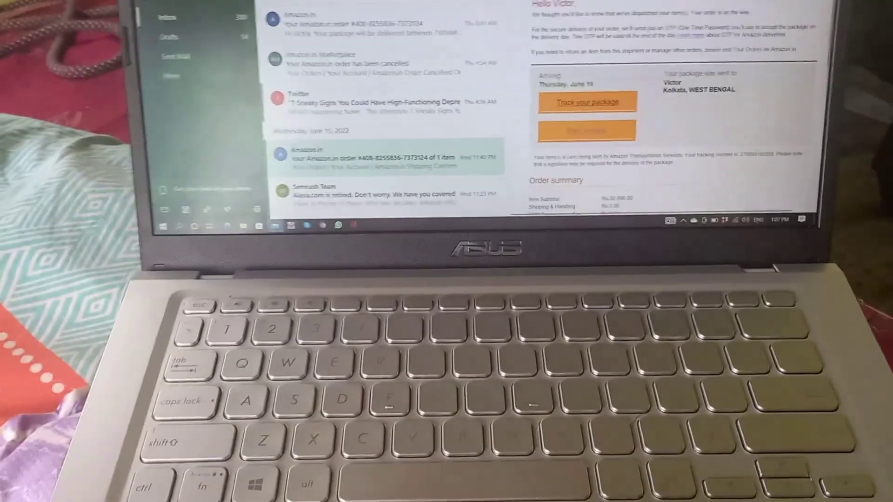
{"action": "scroll", "coordinate": [670, 105], "scroll_direction": "down", "scroll_amount": 3}
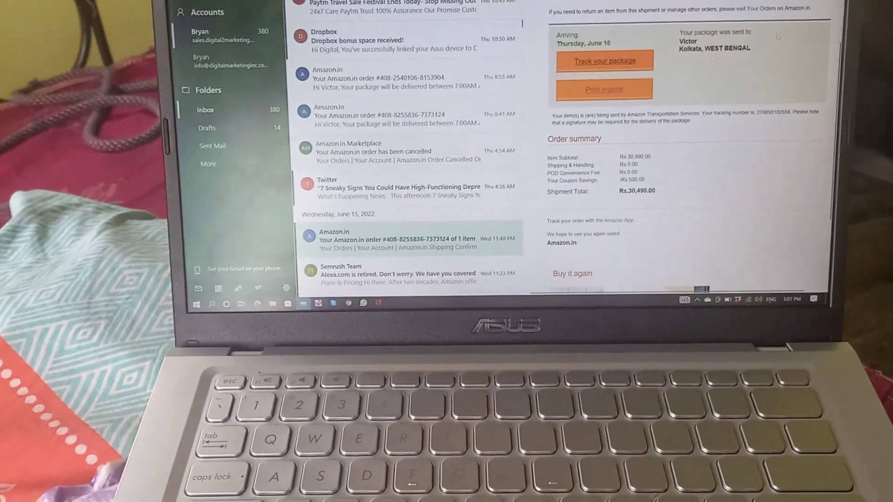
- Minimize Mail with Win+D to show the Windows desktop
{"action": "key", "text": "super+d"}
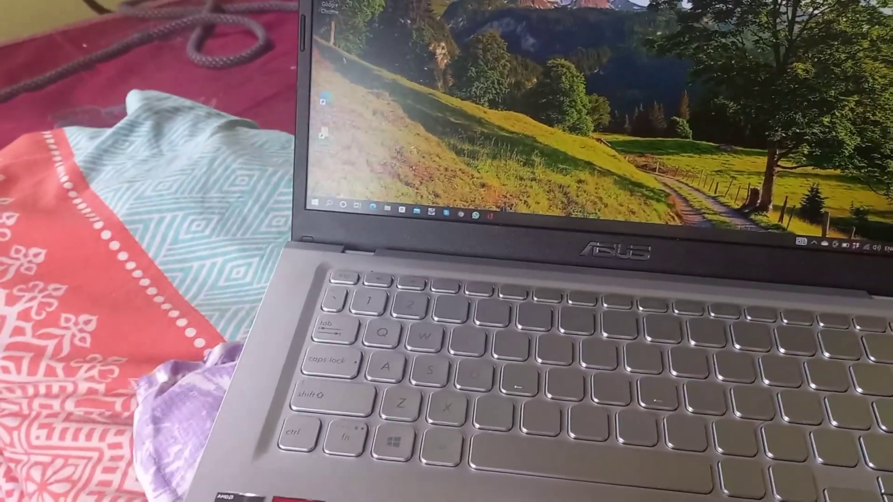
{"action": "right_click", "coordinate": [531, 28]}
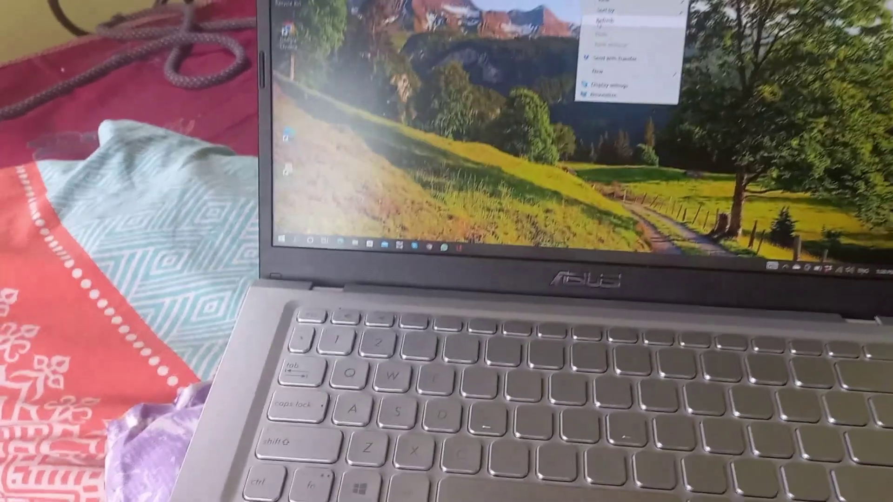
{"action": "left_click", "coordinate": [502, 144]}
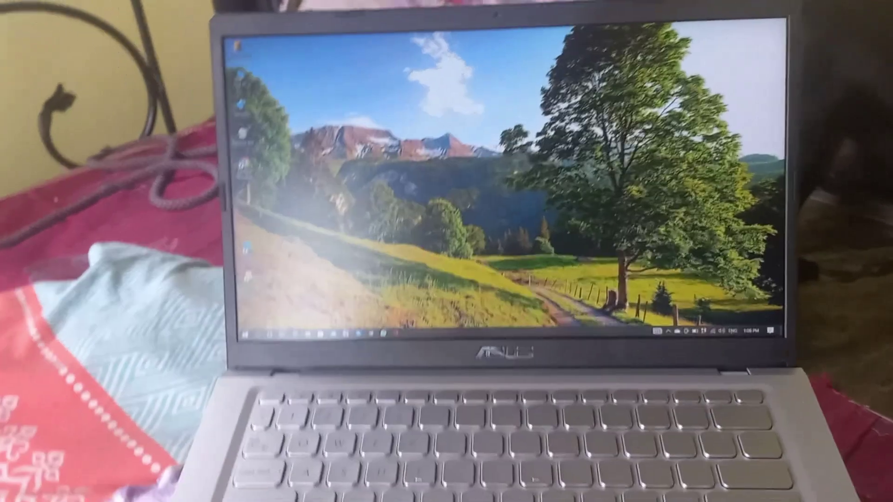
{"action": "right_click", "coordinate": [452, 106]}
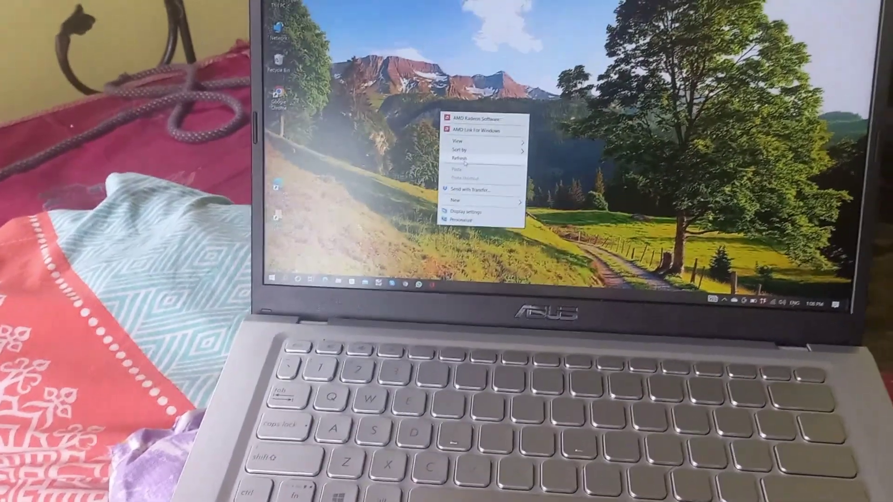
{"action": "left_click", "coordinate": [458, 170]}
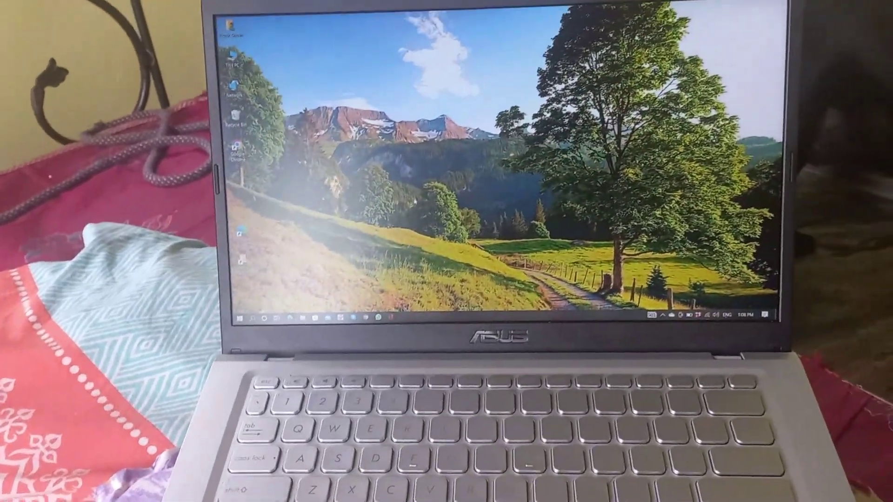